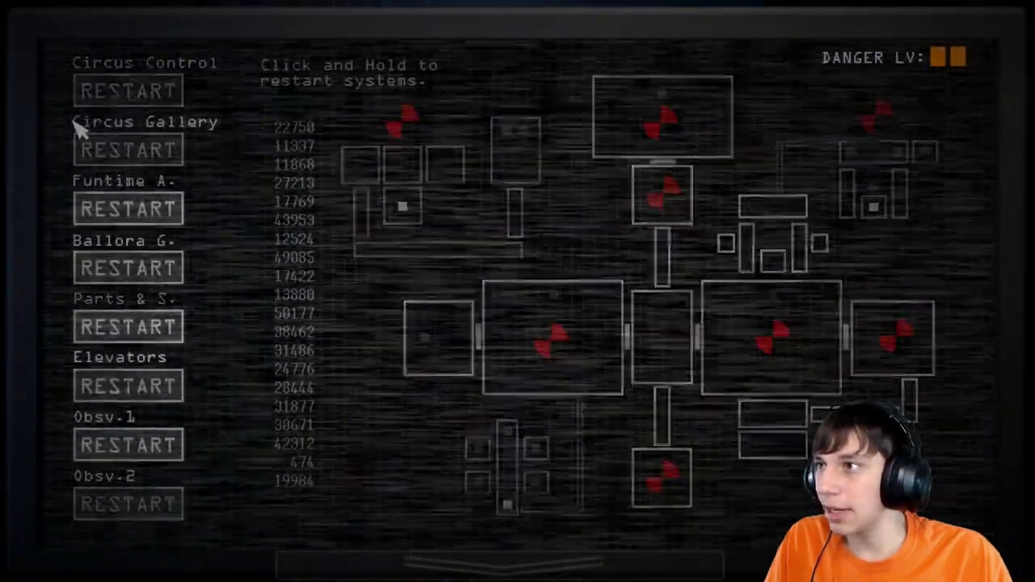
Hold RESTART for Circus Gallery, then keep the Parts & S. restart climbing.
click(116, 87)
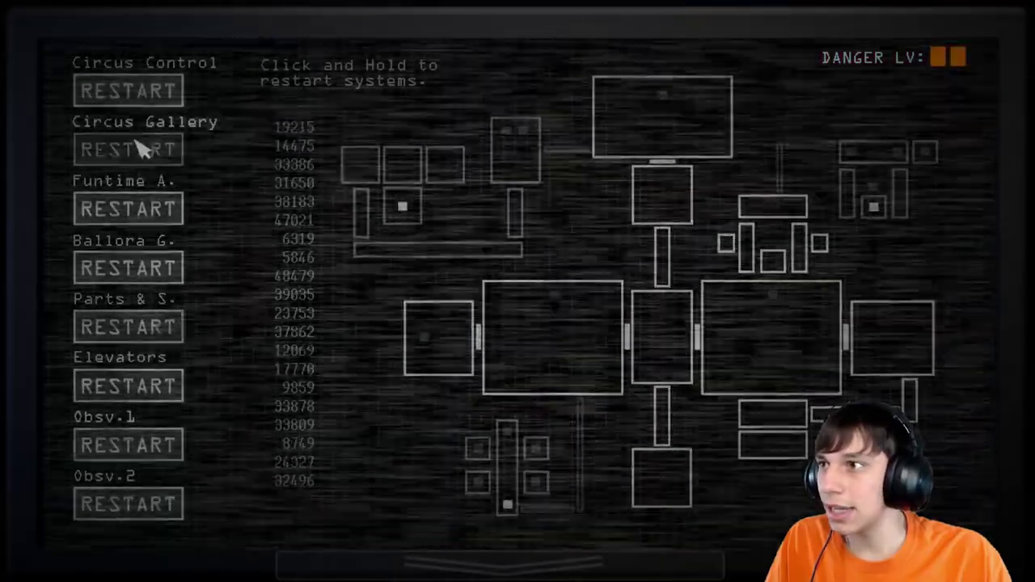
click(158, 163)
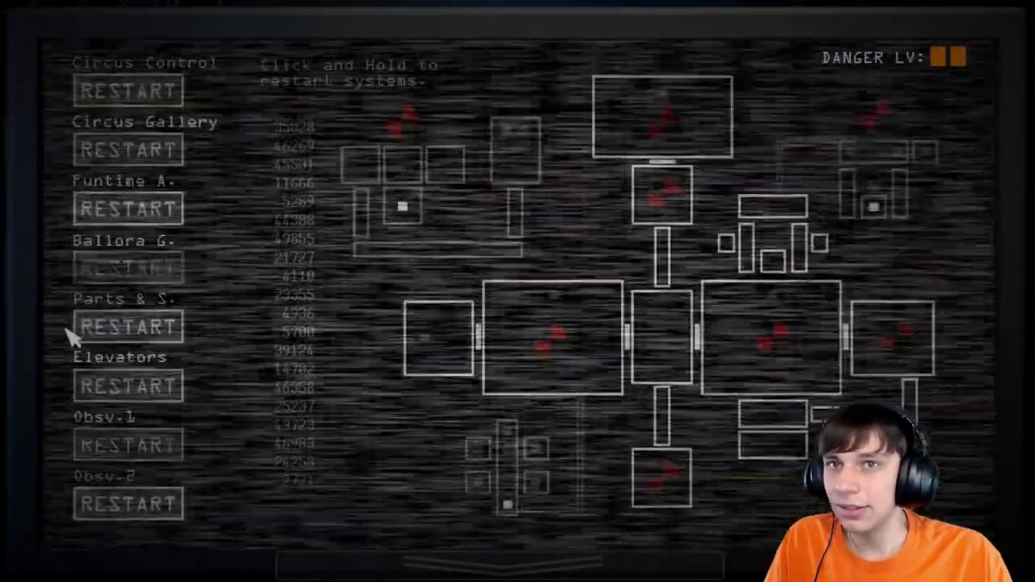
click(93, 329)
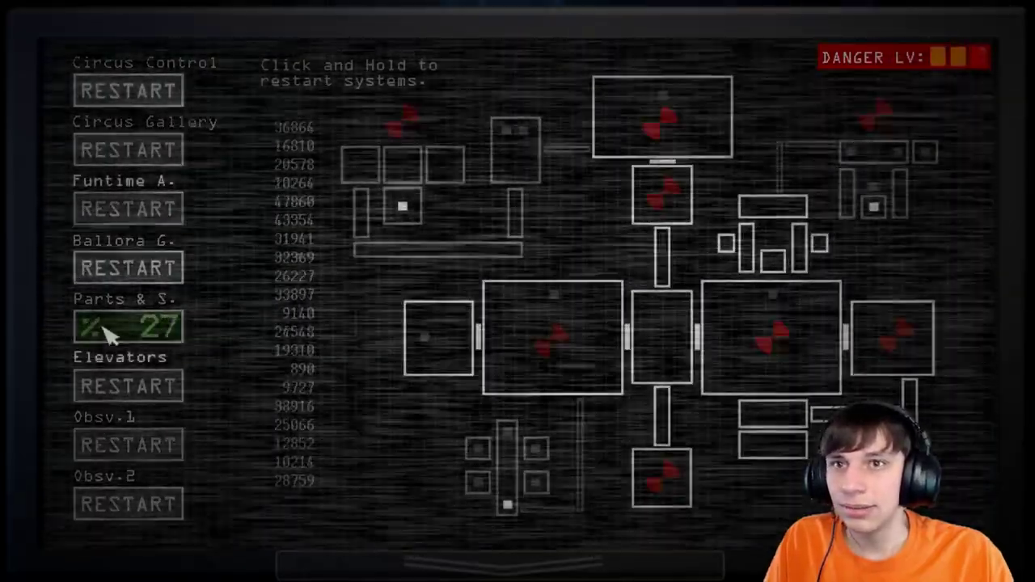
drag(93, 328, 110, 335)
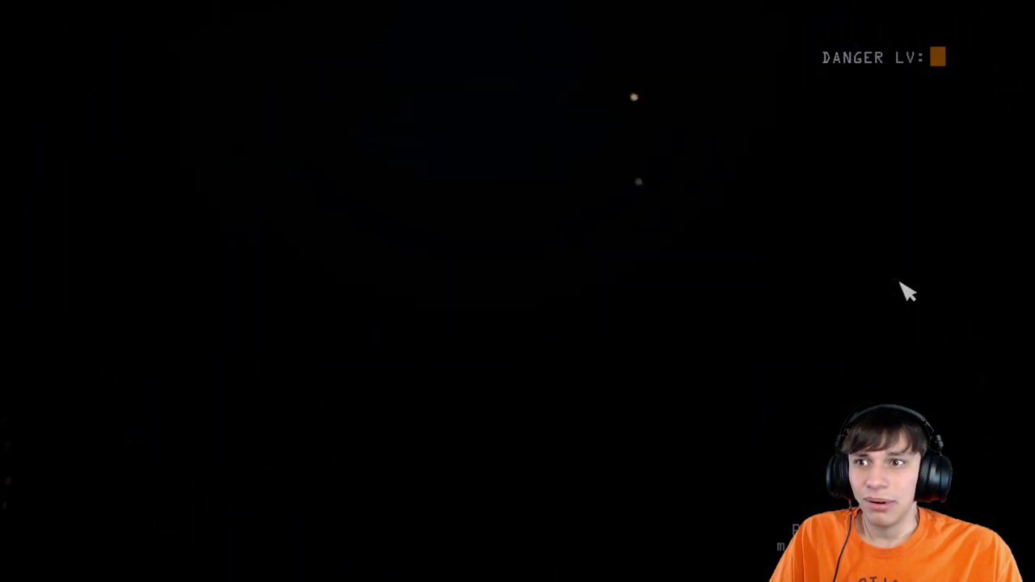
Flash the light seven times to track Funtime Freddy in the dark room.
key(ctrl)
key(ctrl)
key(ctrl)
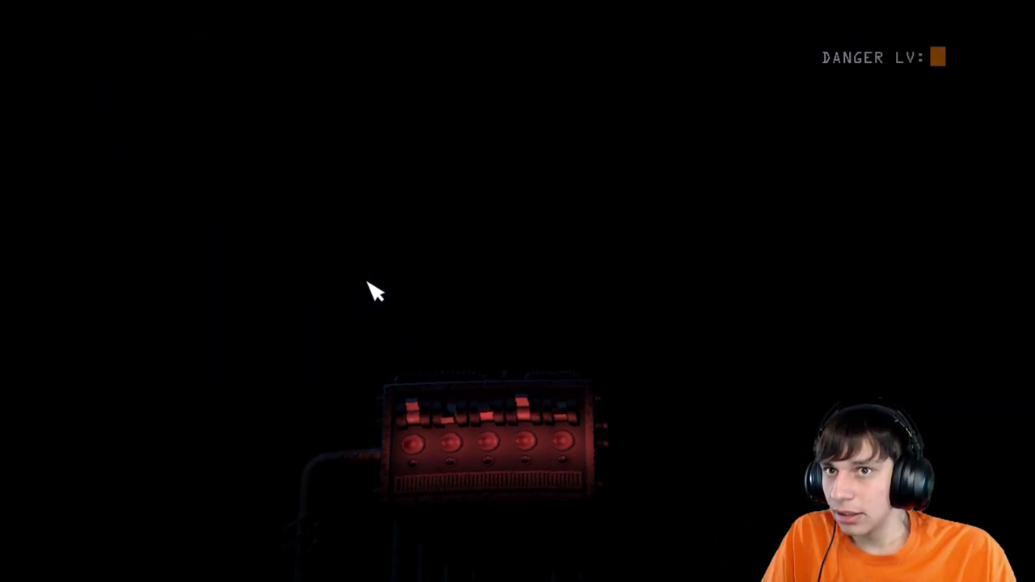
key(ctrl)
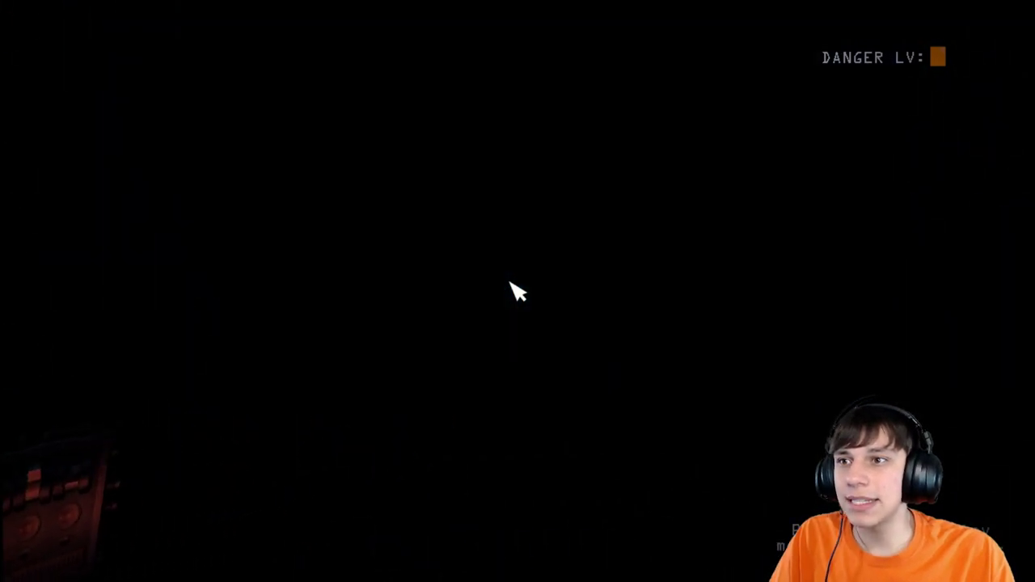
key(ctrl)
key(ctrl)
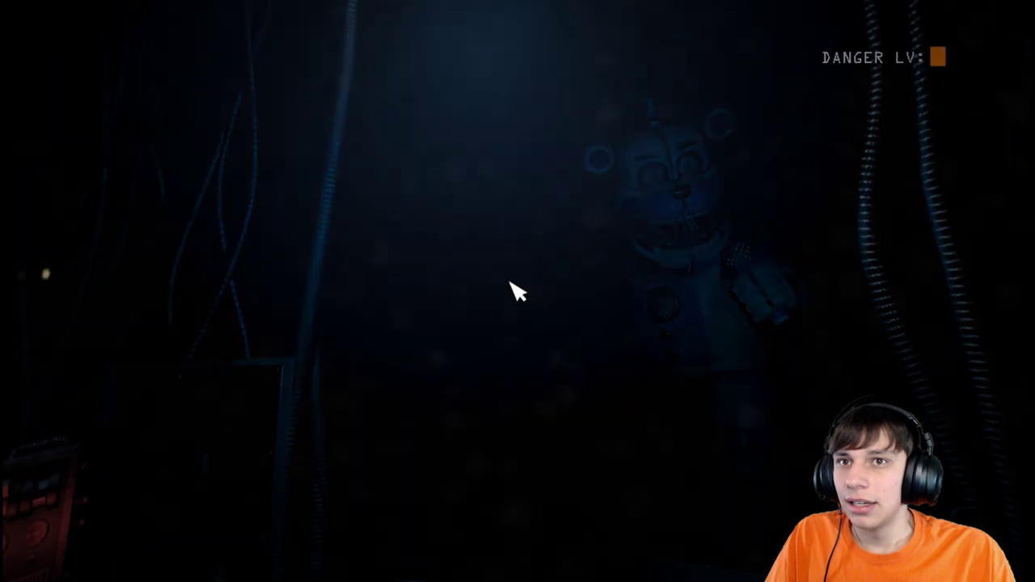
key(ctrl)
key(ctrl)
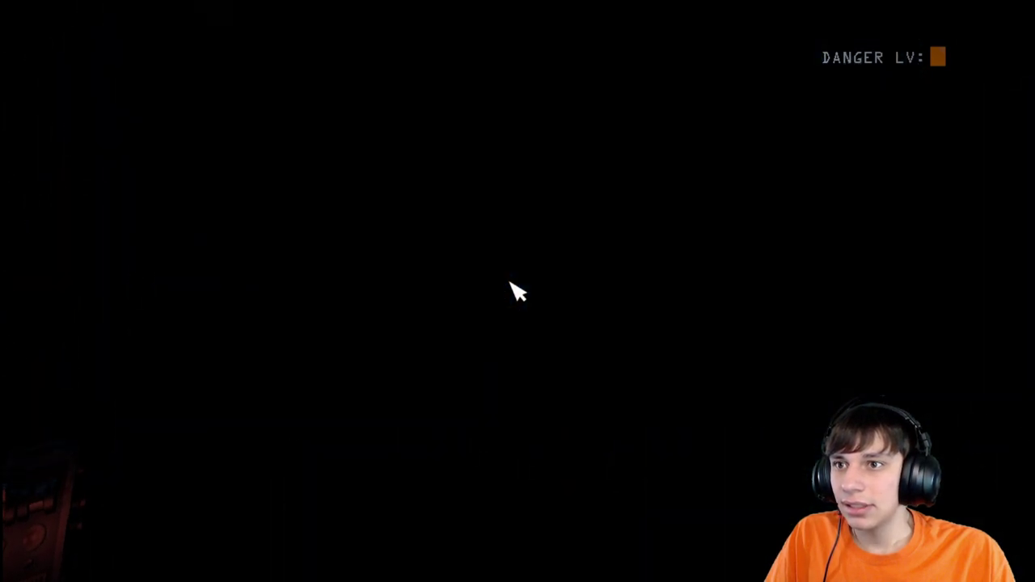
key(ctrl)
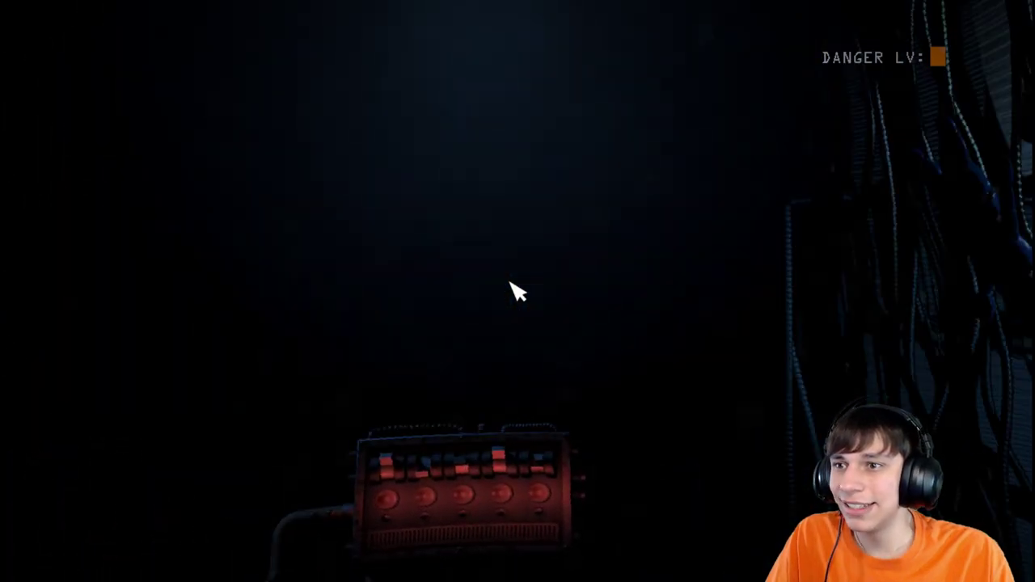
key(ctrl)
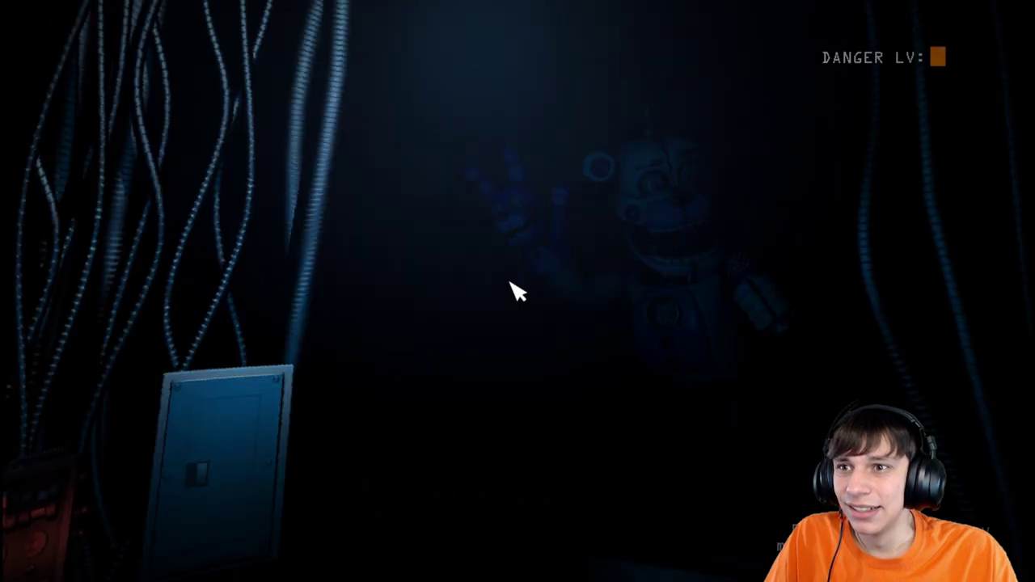
key(ctrl)
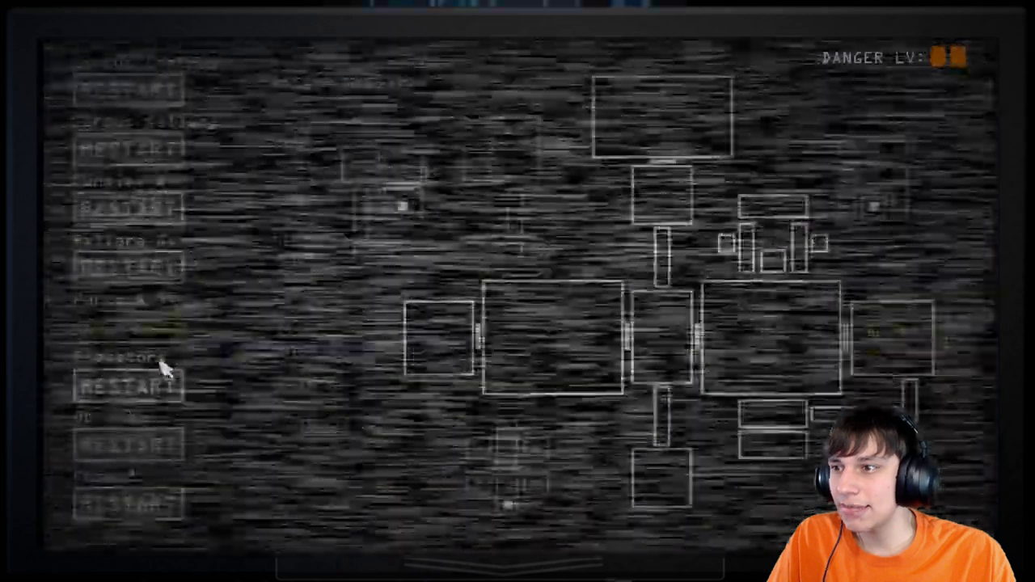
Start the Elevators restart, flash Funtime Freddy twice, then bring Obsv.1 back online.
click(129, 389)
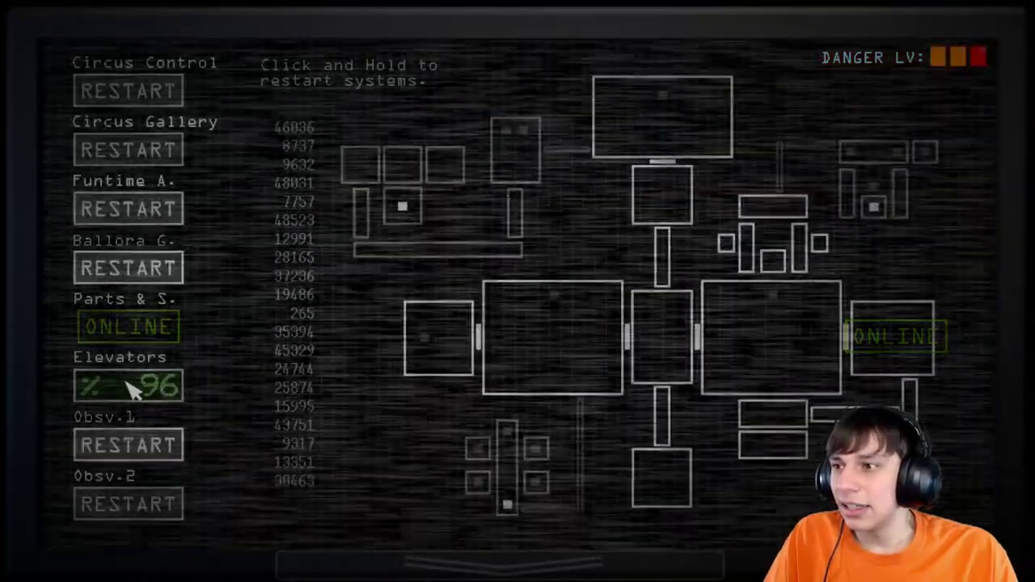
key(ctrl)
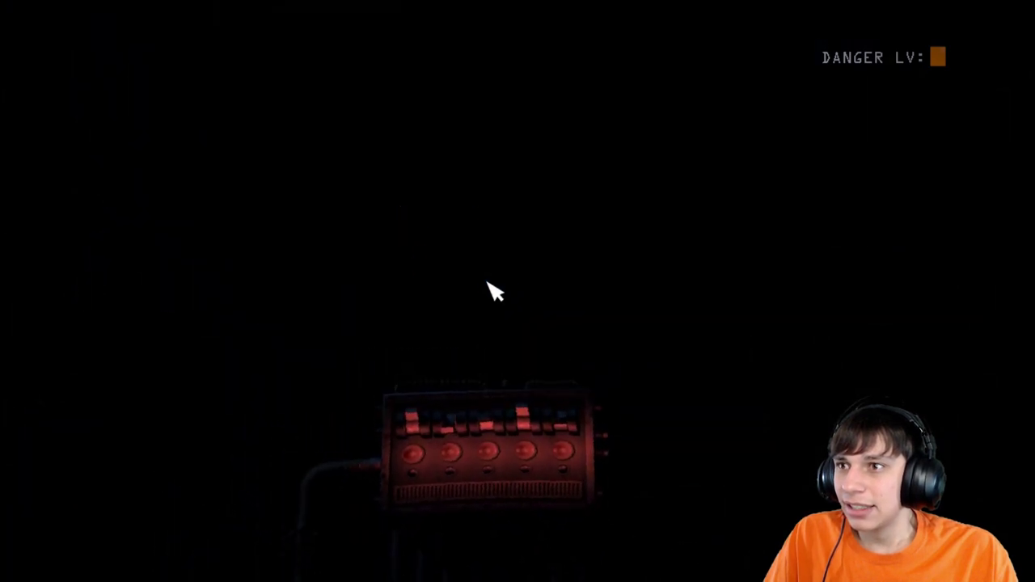
key(ctrl)
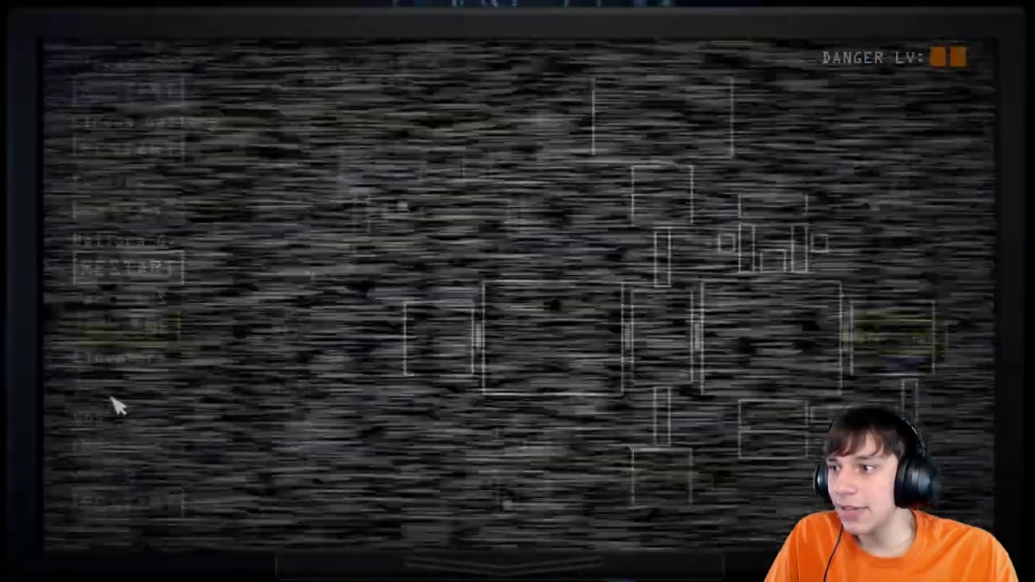
drag(120, 441, 146, 455)
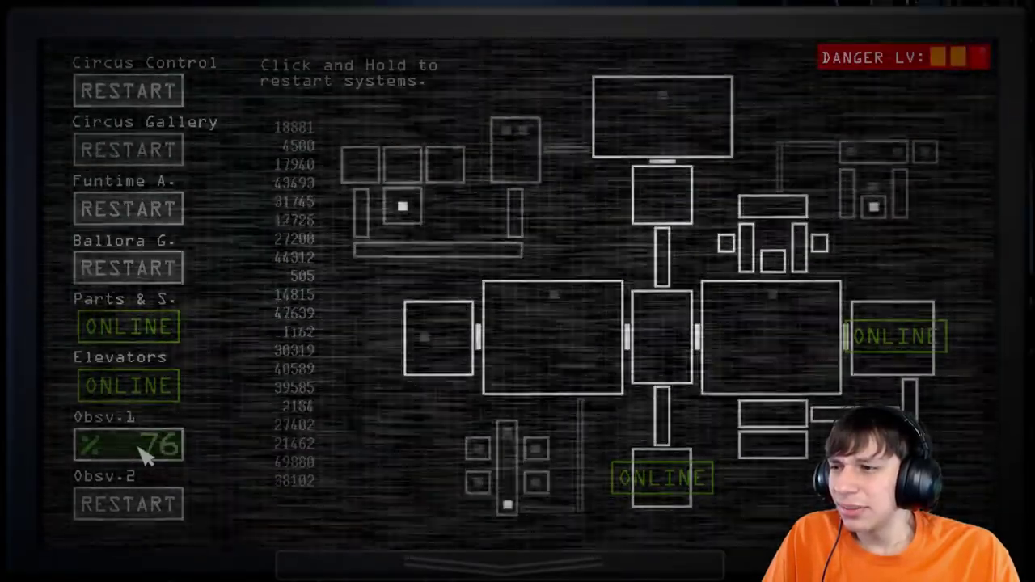
drag(146, 456, 145, 456)
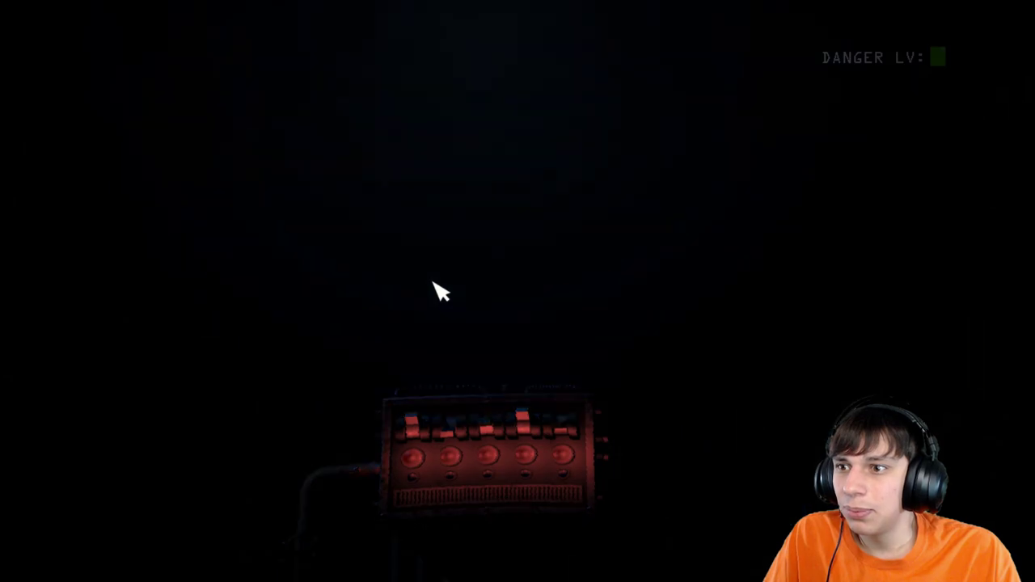
Flash the light twice at Funtime Freddy.
key(ctrl)
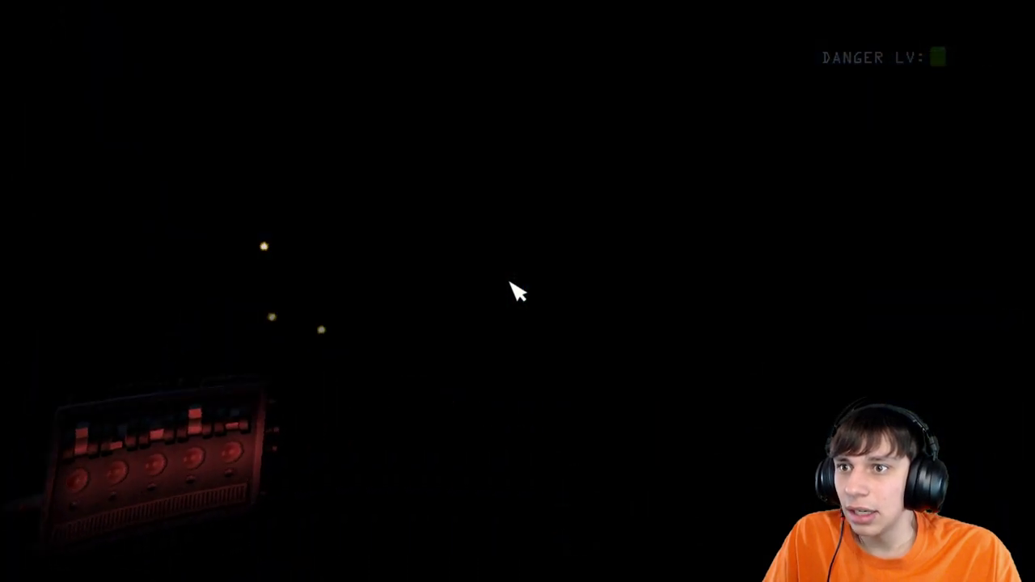
key(ctrl)
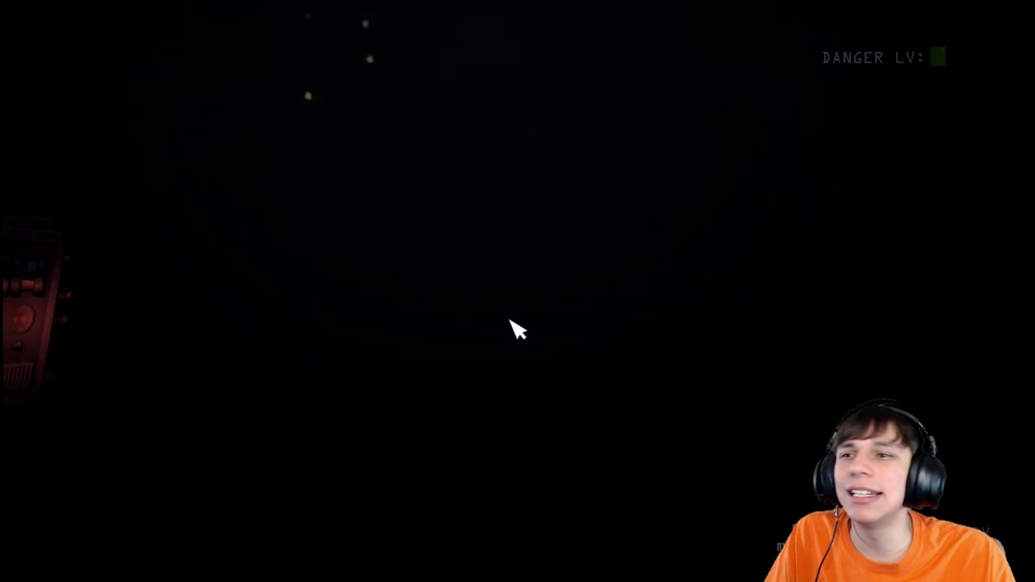
mouse_move(517, 566)
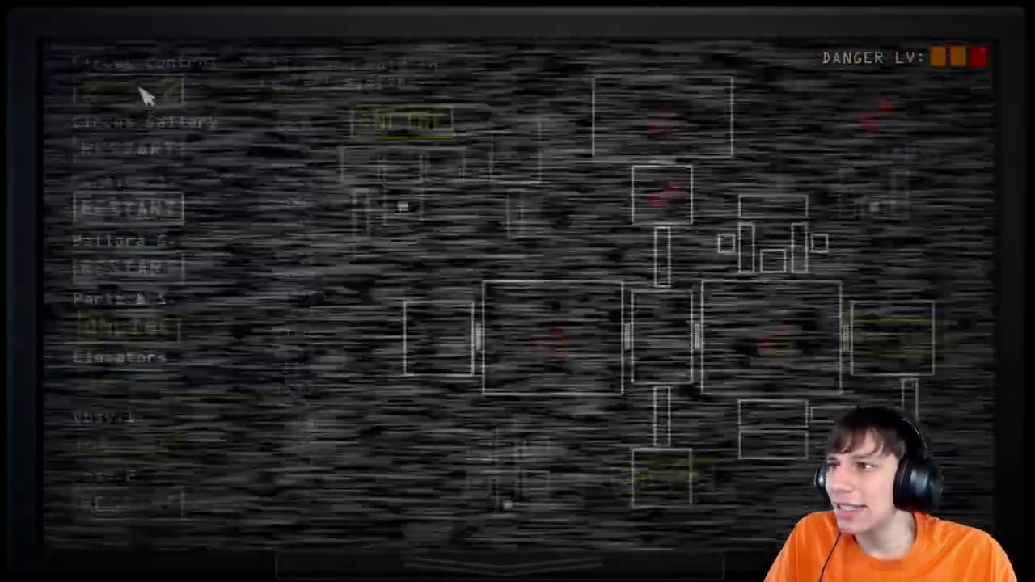
Bring Circus Control online, then push the Circus Gallery restart to 94%.
click(144, 93)
drag(144, 93, 126, 97)
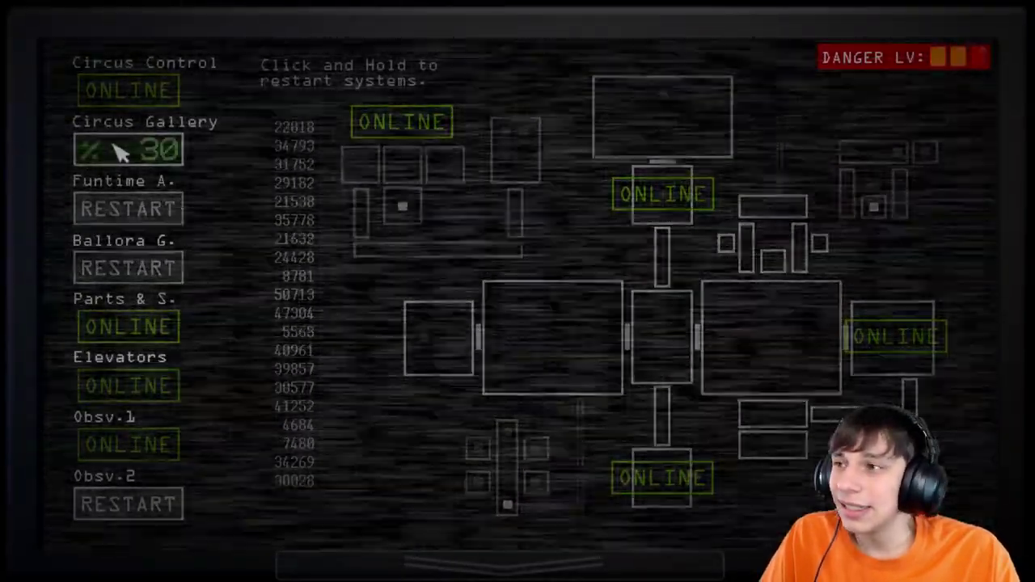
drag(117, 152, 117, 152)
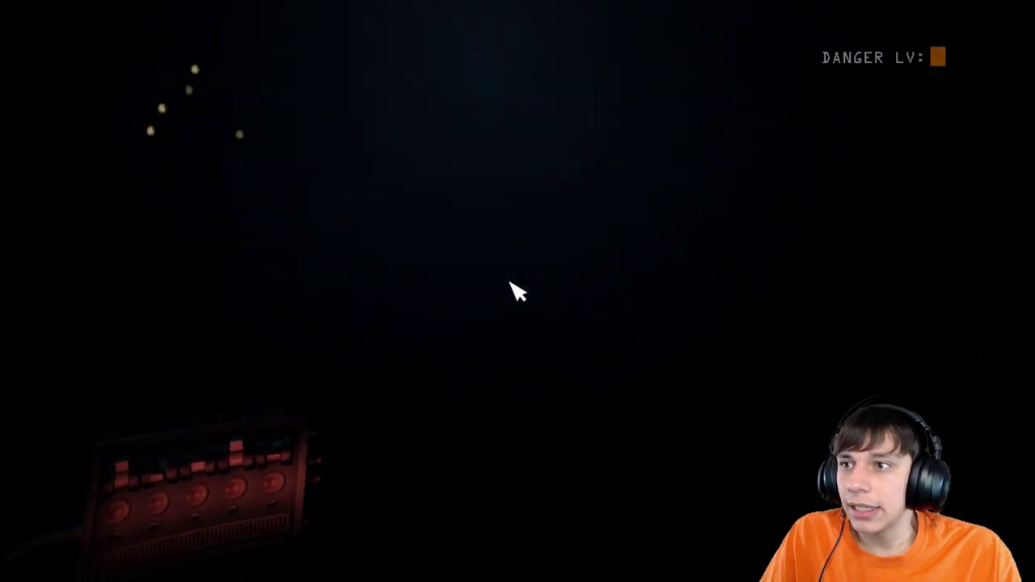
Flash Funtime Freddy ten times, first with the light key, then by clicking.
key(ctrl)
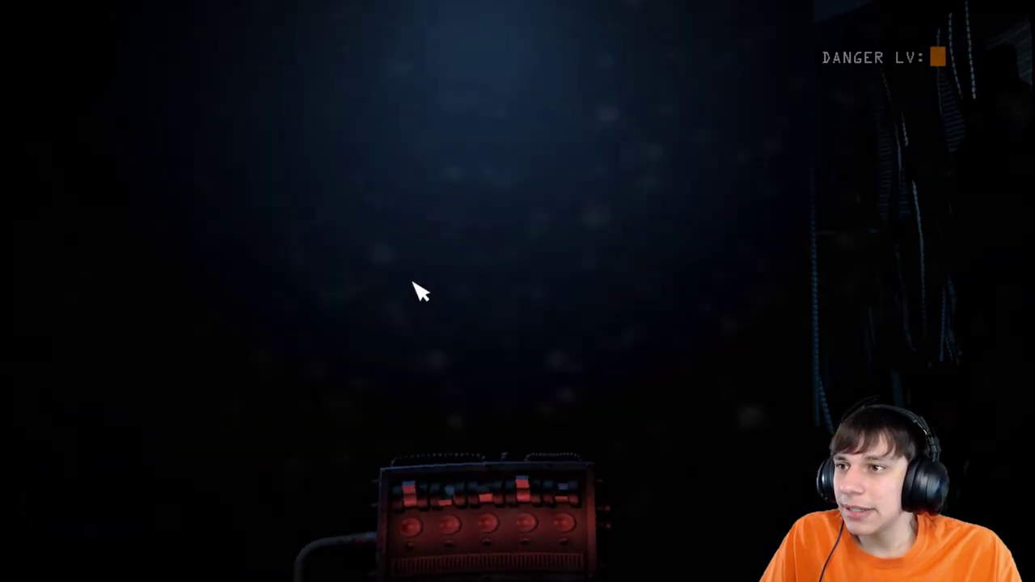
key(ctrl)
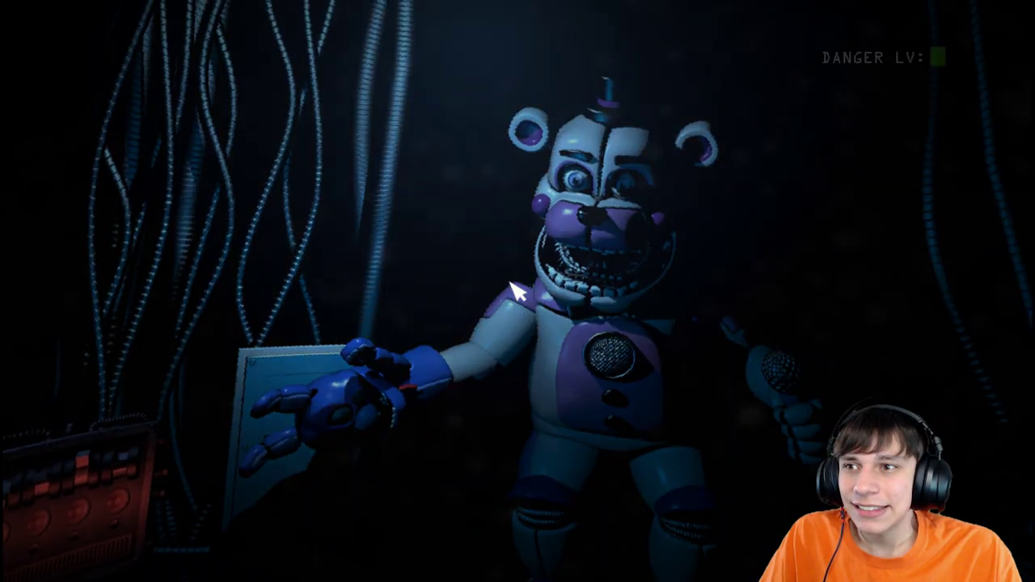
key(ctrl)
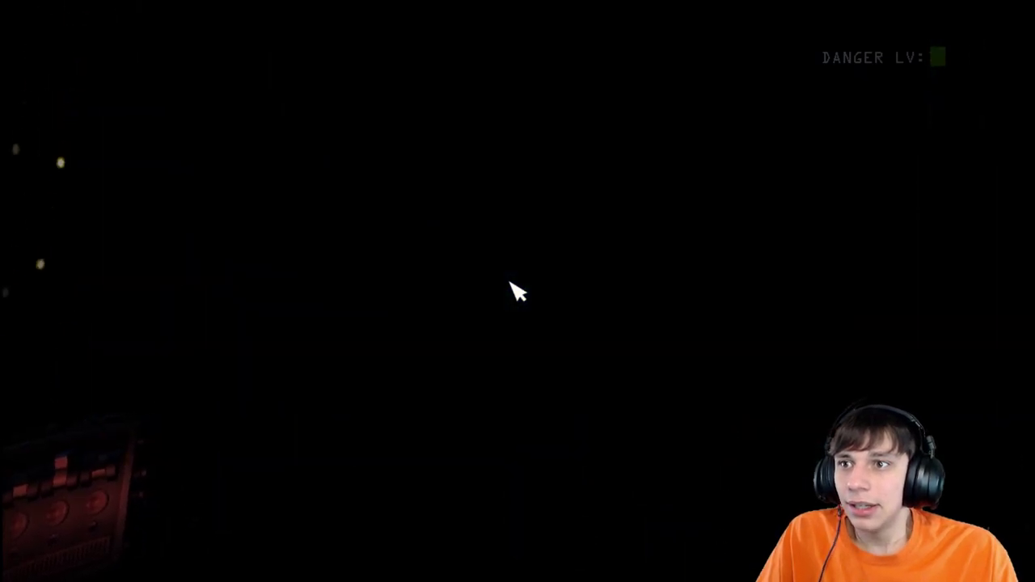
key(ctrl)
key(ctrl)
key(ctrl)
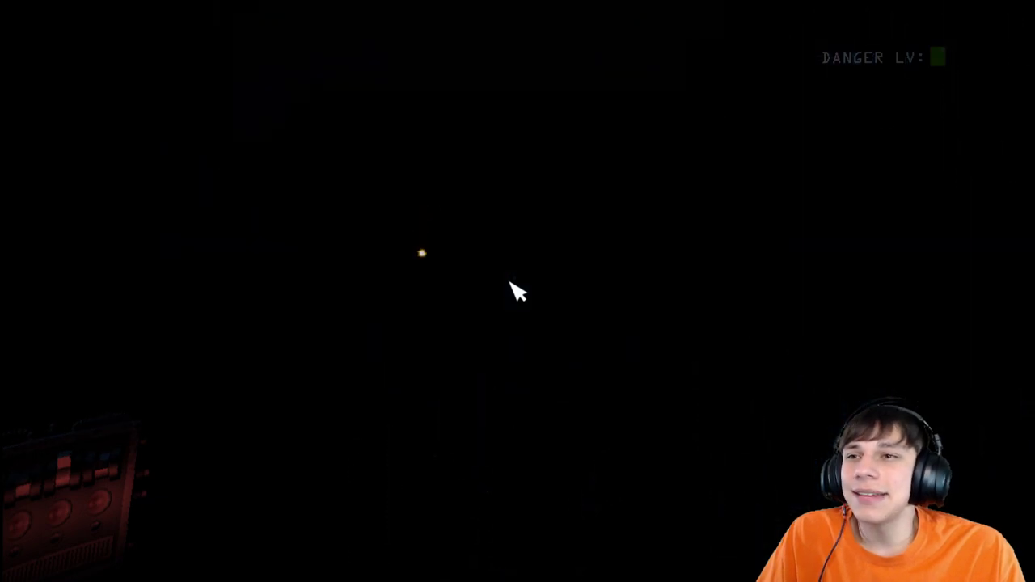
key(ctrl)
key(ctrl)
key(ctrl)
key(ctrl)
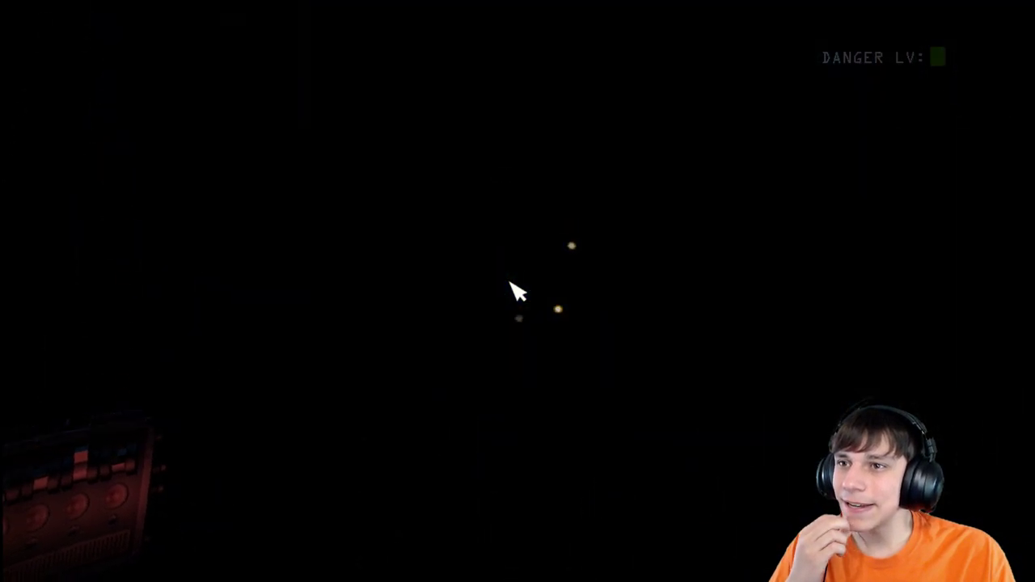
click(518, 291)
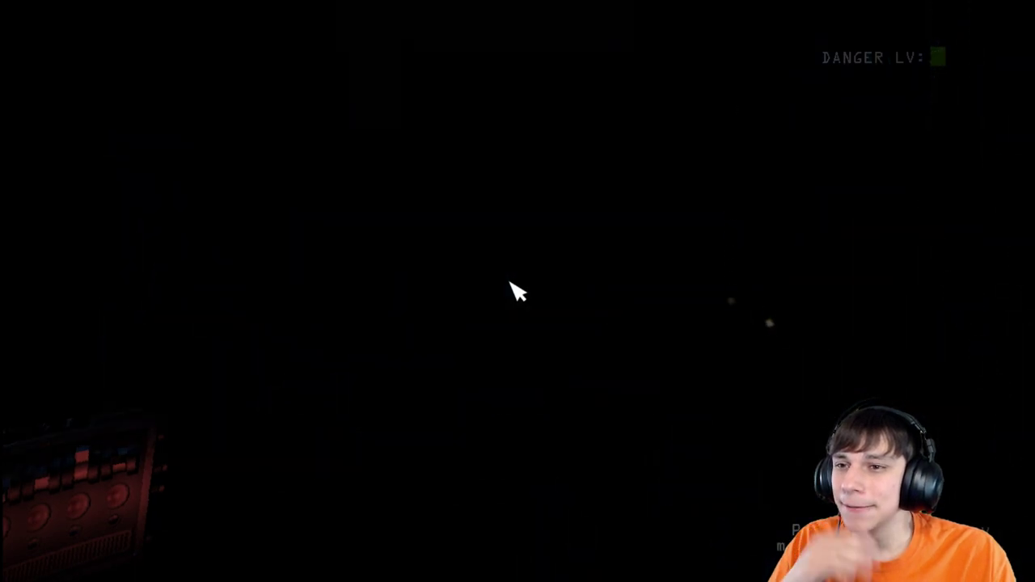
click(518, 291)
click(517, 292)
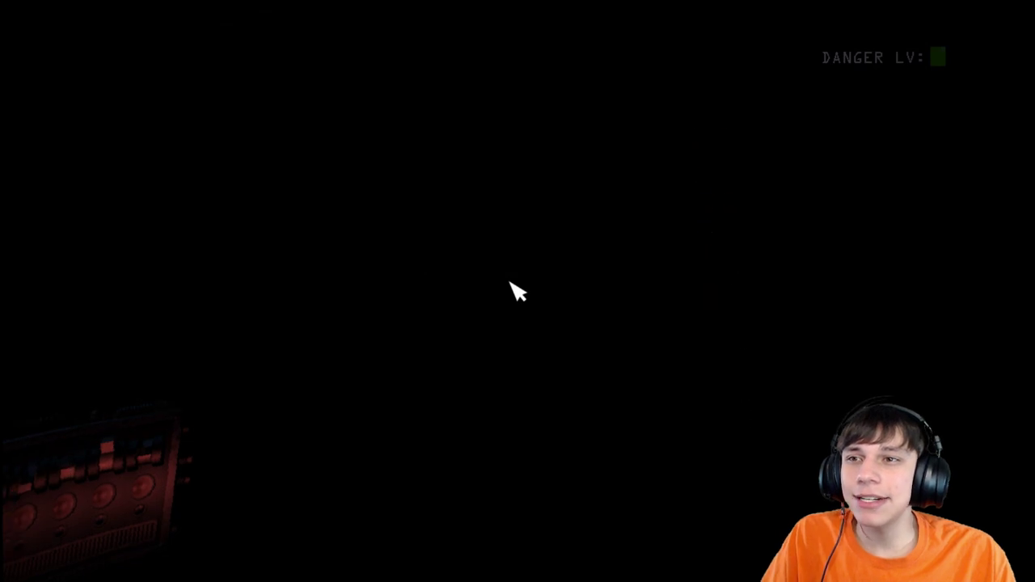
click(517, 291)
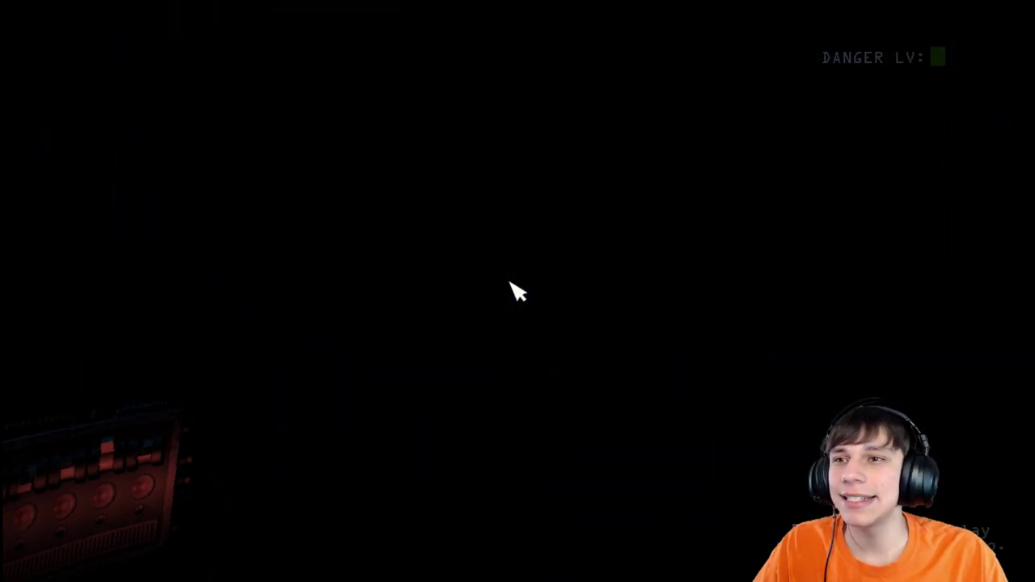
click(518, 291)
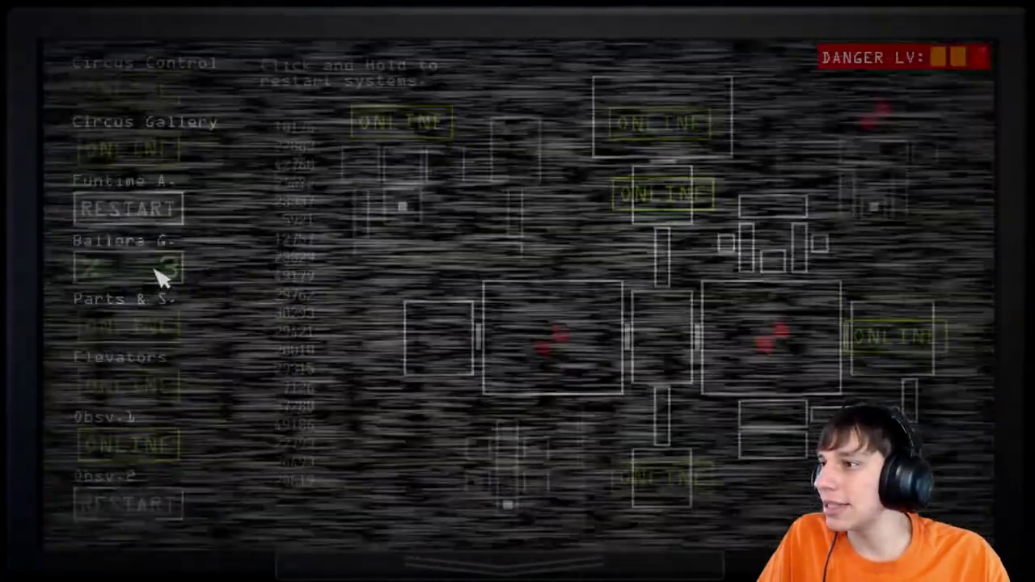
Begin a system restart on the breaker map, on the Ballora G. row.
click(156, 268)
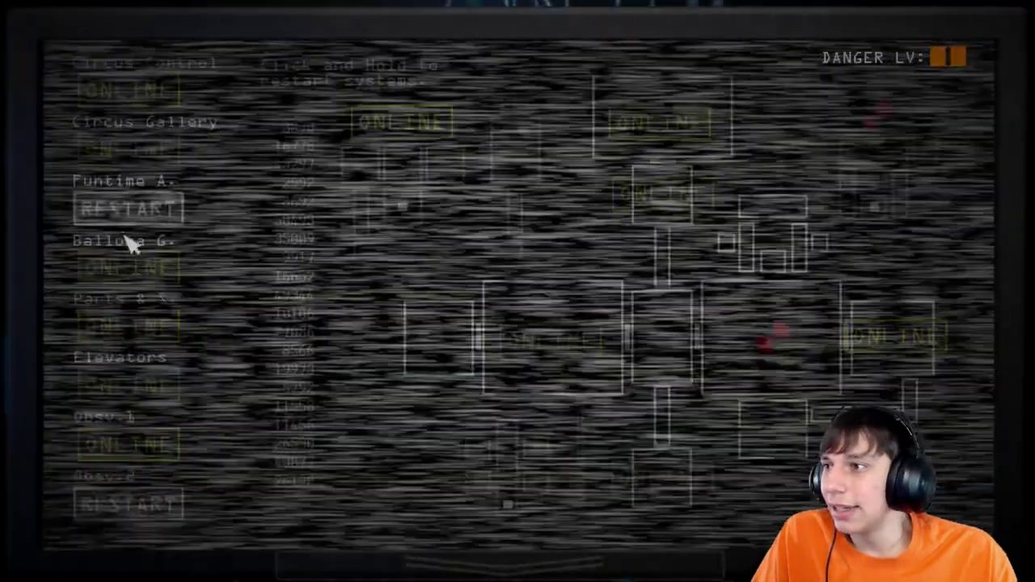
Bring Funtime A. online, flash the dark room three times, then restart Obsv.2 to 92%.
drag(123, 213, 129, 217)
key(ctrl)
key(ctrl)
key(ctrl)
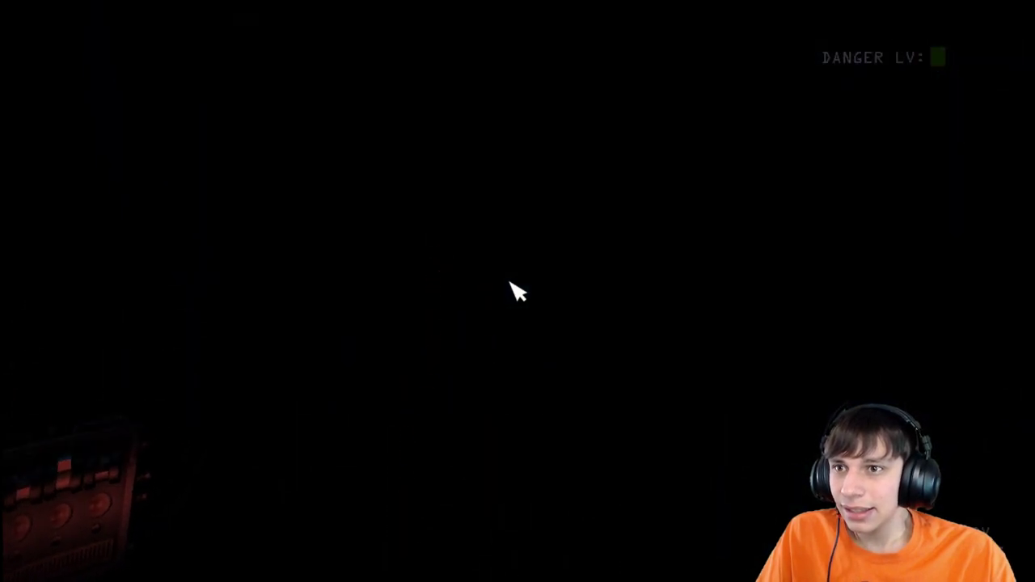
key(ctrl)
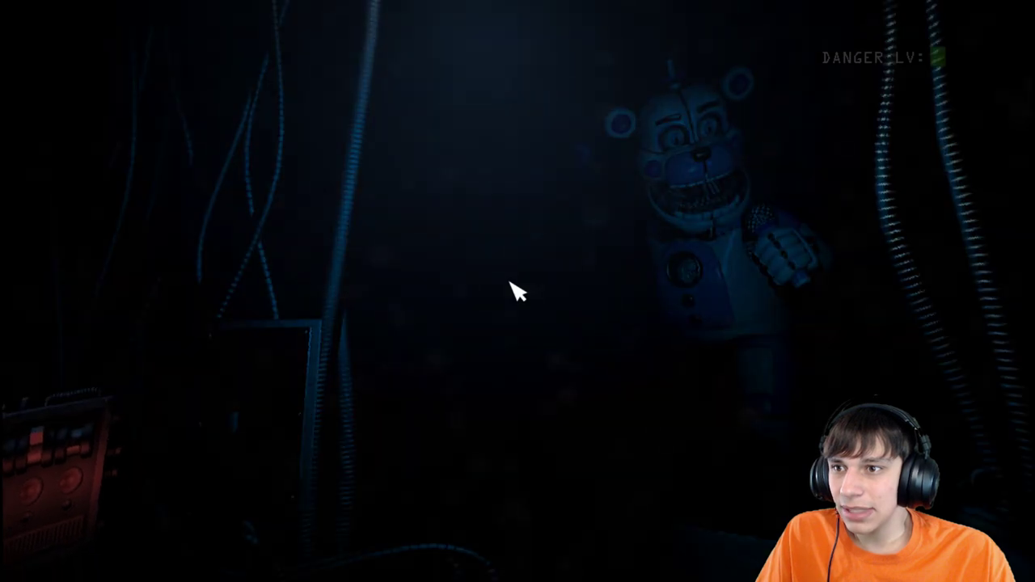
key(ctrl)
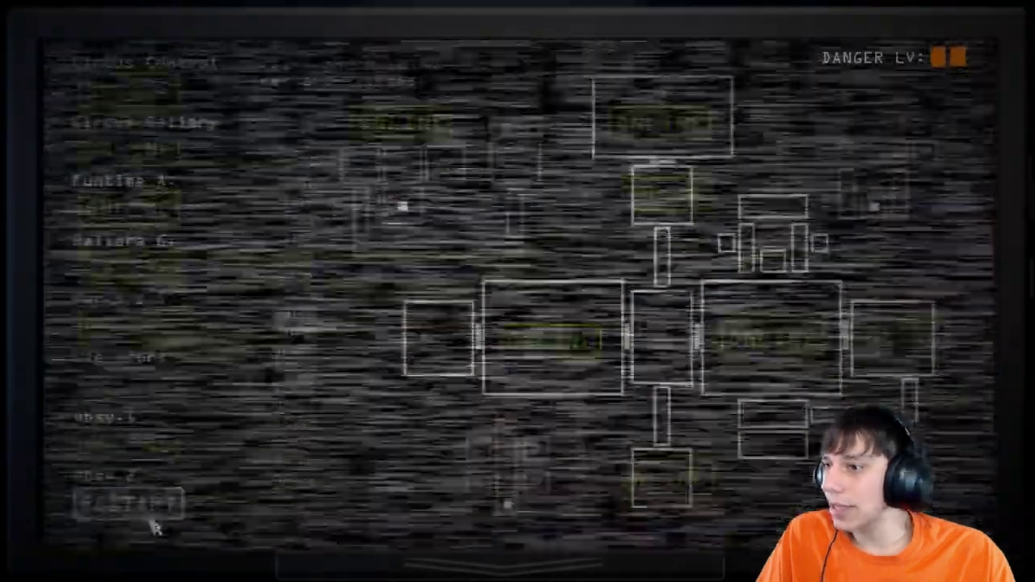
drag(153, 511, 174, 517)
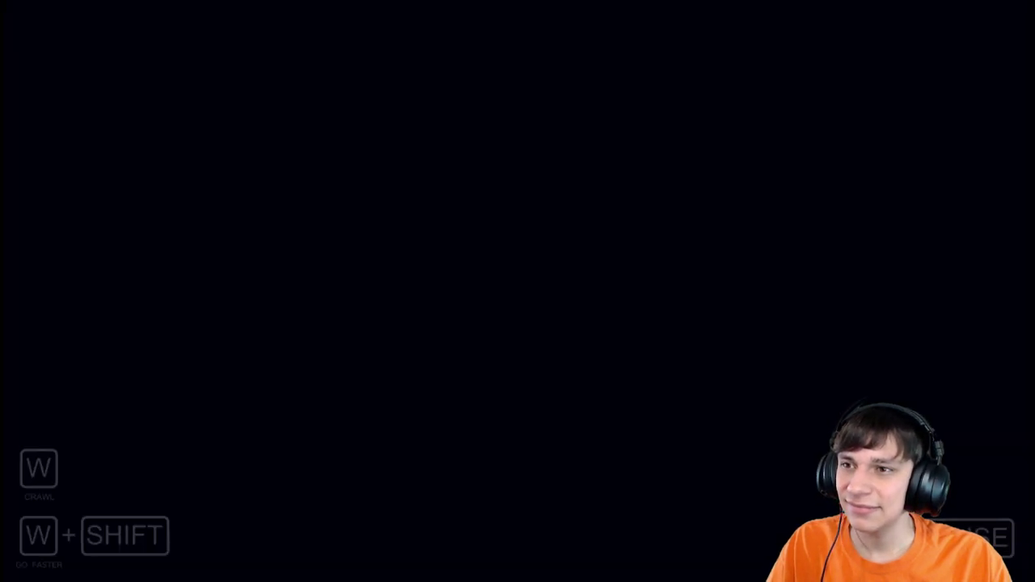
Hold W to crawl forward along the curved vent tunnel.
key(w)
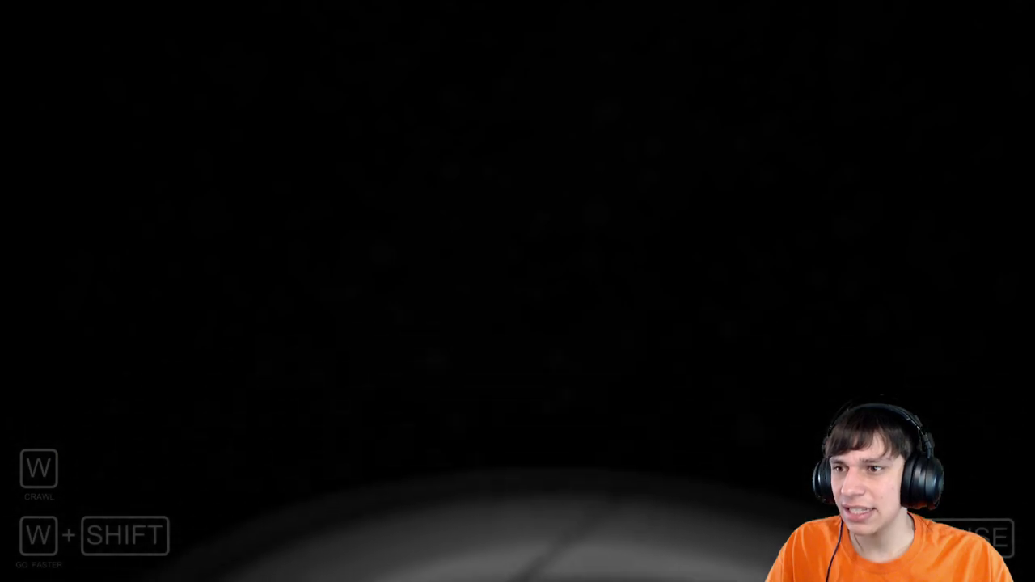
key(w)
key(w)
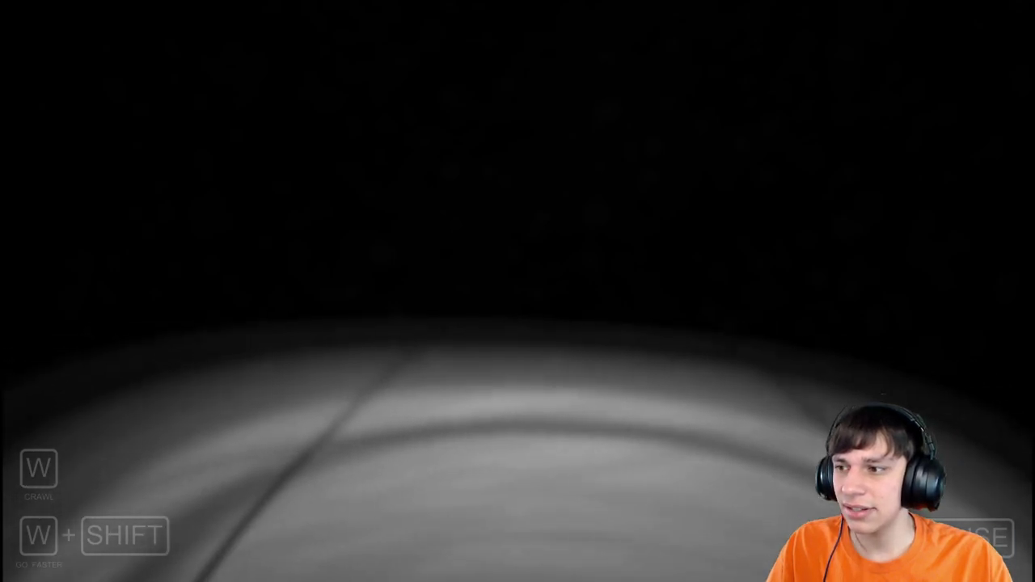
key(w)
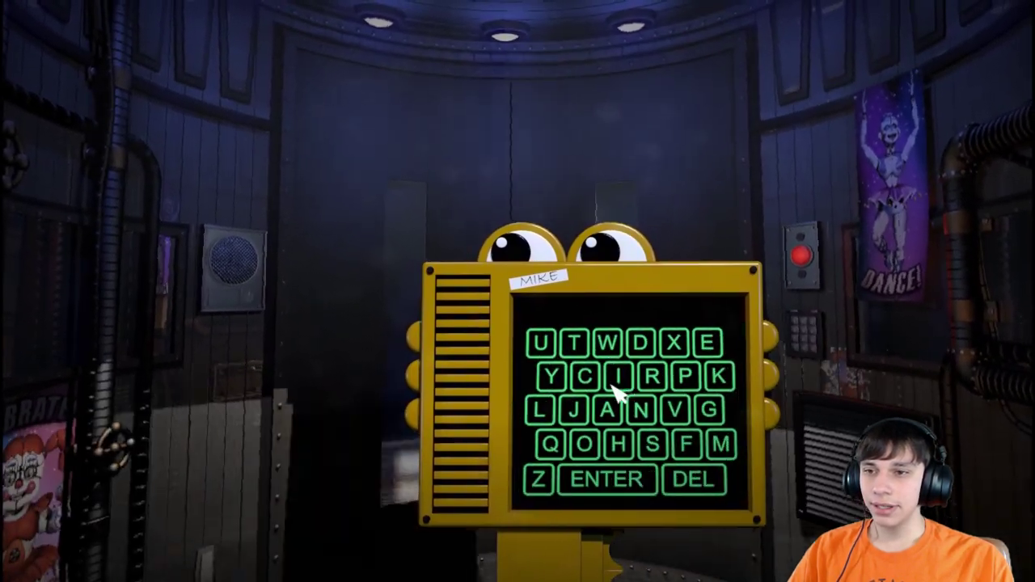
Pick a letter on the elevator name keypad.
click(644, 388)
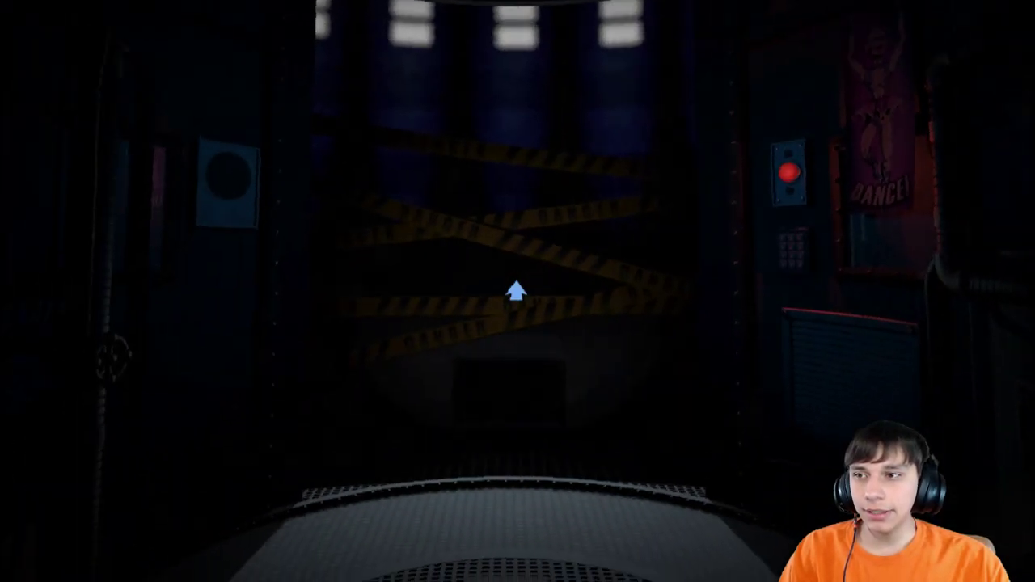
Exit the elevator, light the right-hand stage window, then face the centre of the control room.
click(516, 357)
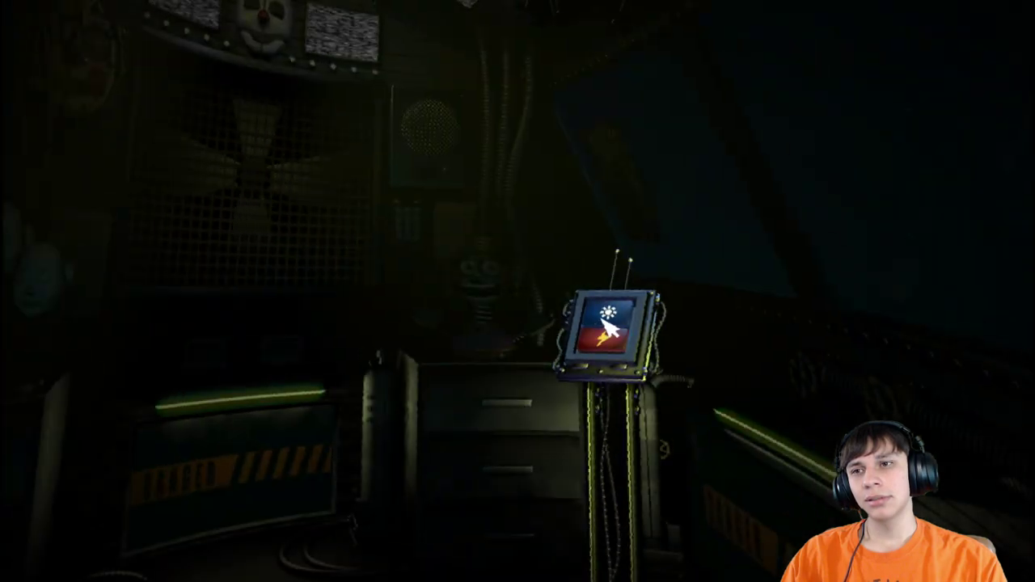
click(608, 326)
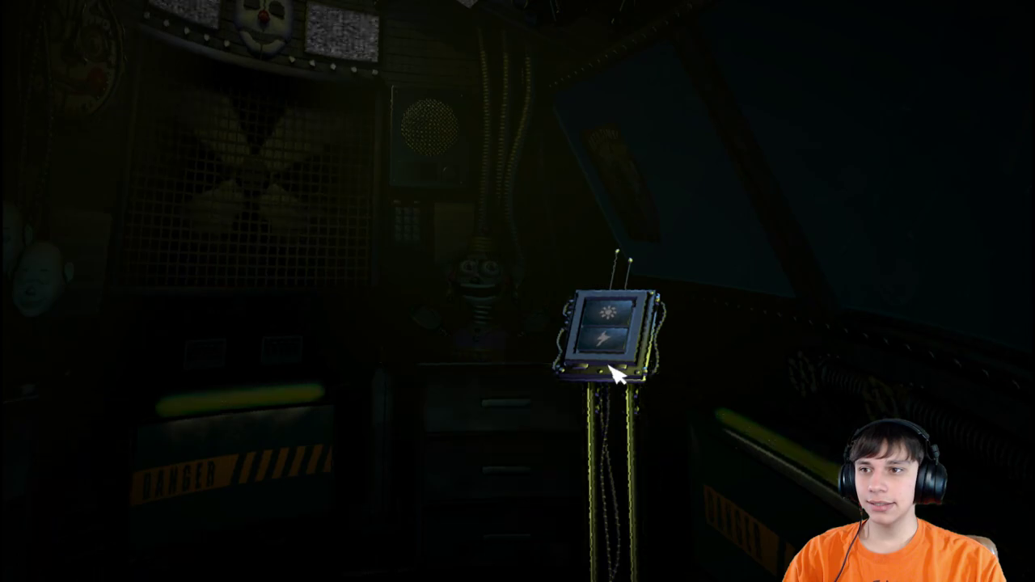
click(613, 360)
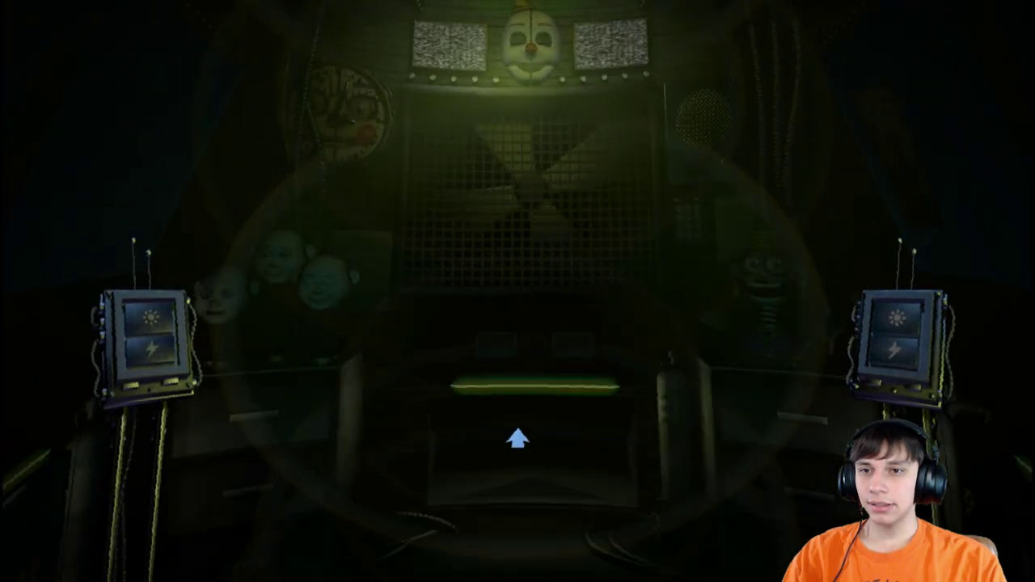
Enter the vent and crawl forward with W until the Under the Desk screen appears.
click(518, 438)
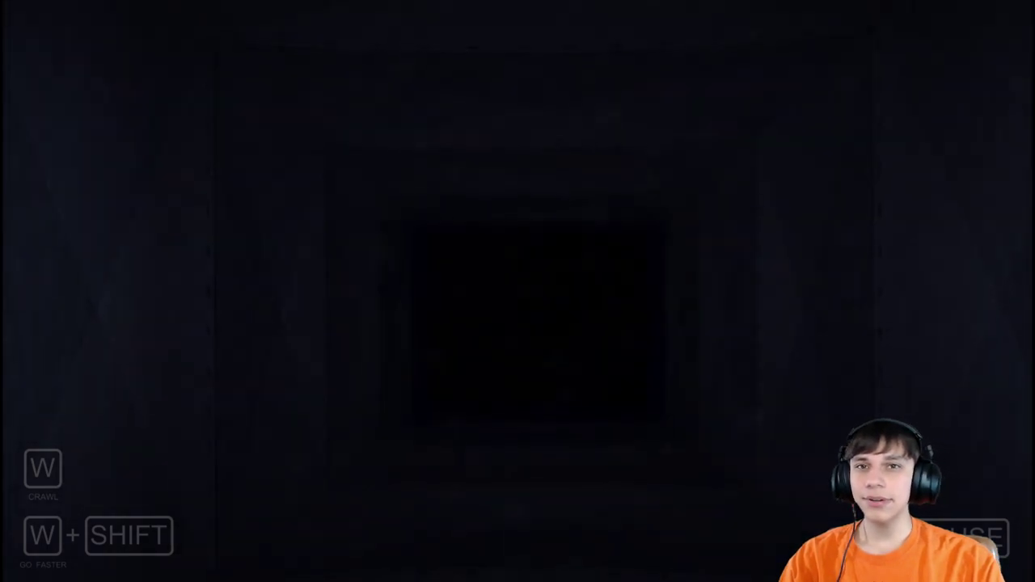
key(w)
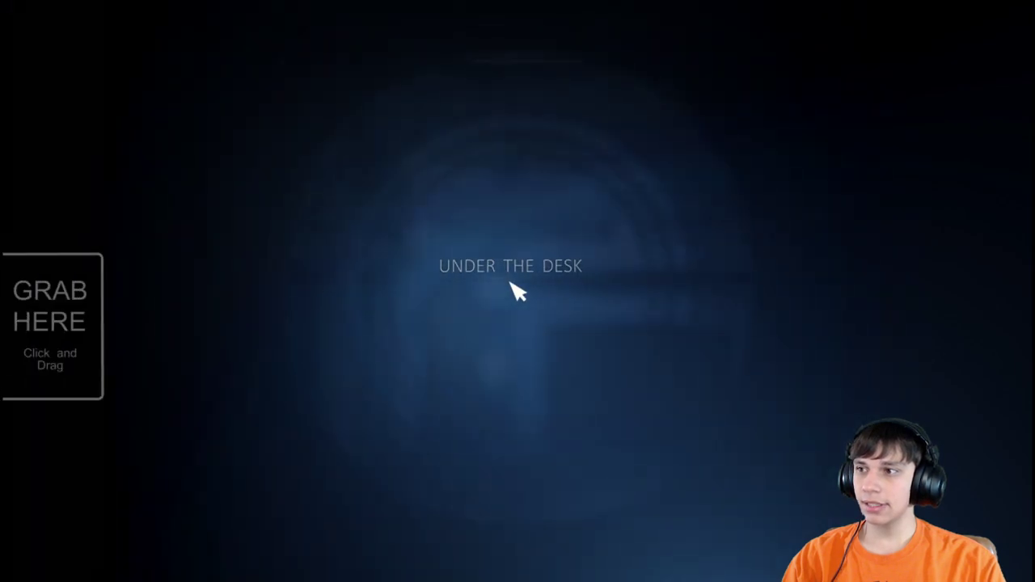
Drag the Grab Here panel fully across to sweep the flashlight over the dark room.
drag(266, 288, 958, 292)
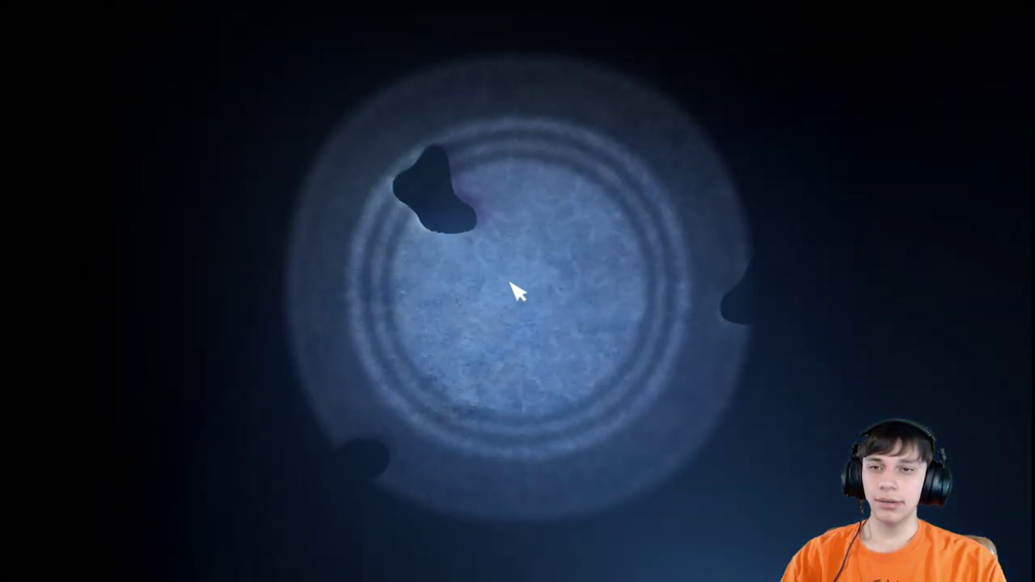